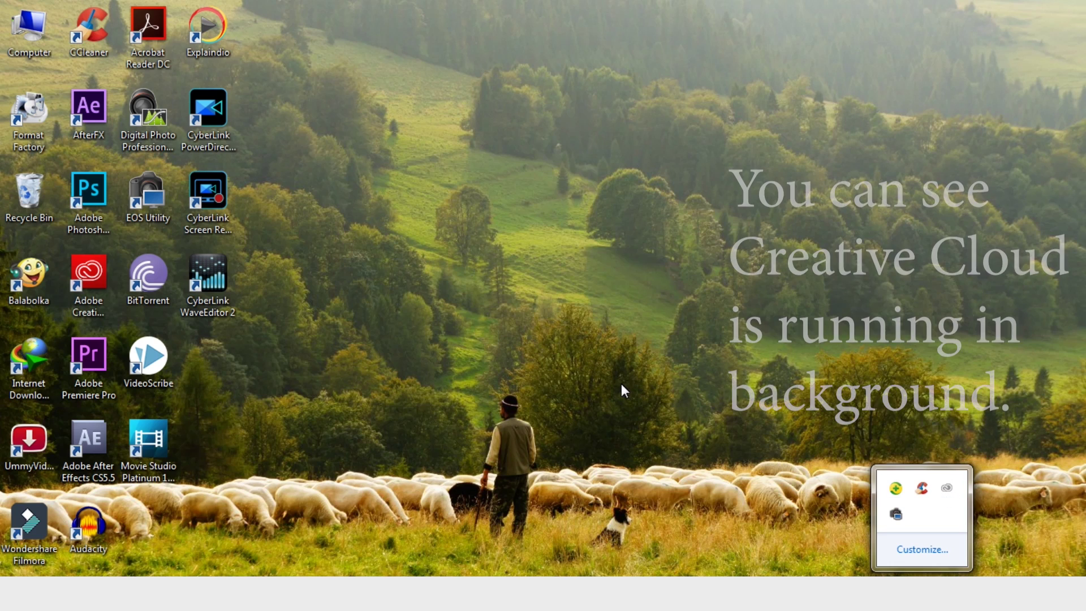
Open the Adobe Creative Cloud desktop app to check it, close it, and minimize the screen recorder window
{"action": "double_click", "coordinate": [86, 276]}
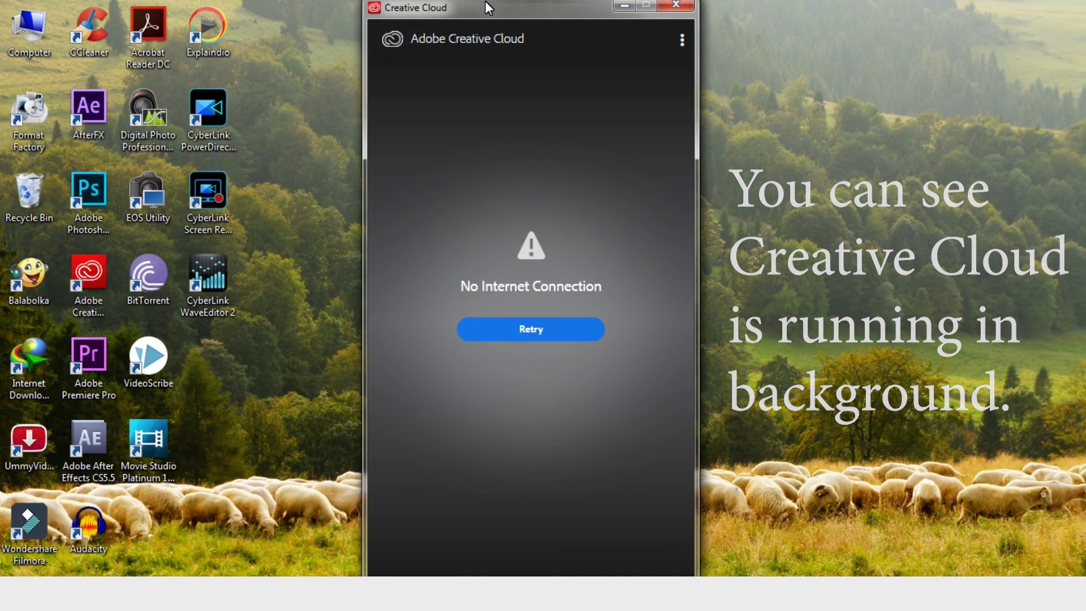
{"action": "left_click", "coordinate": [683, 8]}
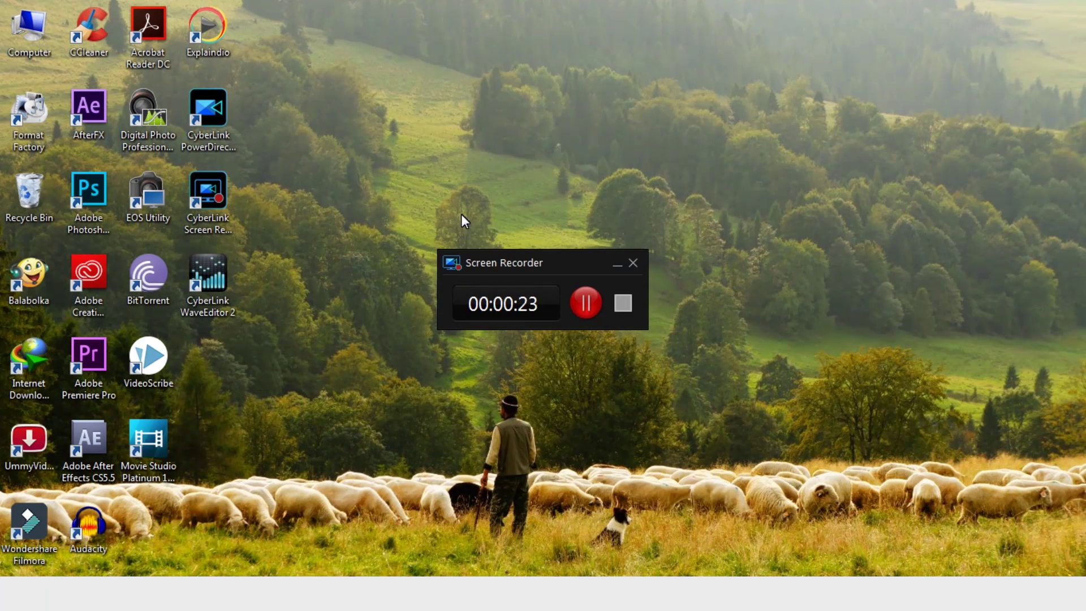
{"action": "left_click", "coordinate": [616, 265]}
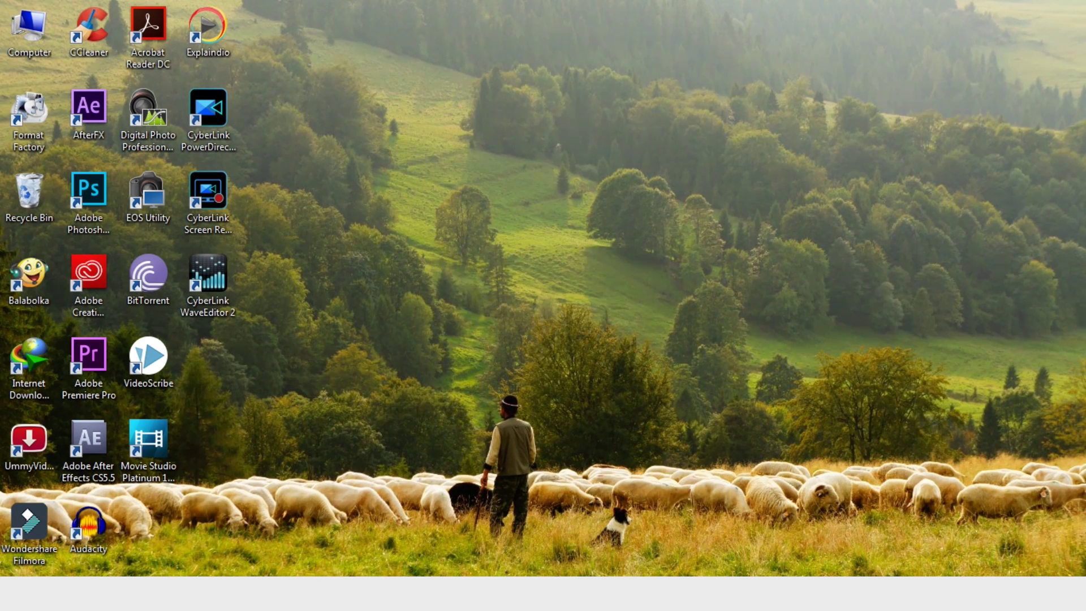
Open the Control Panel, switch it to Category view, and open the list of installed programs for uninstalling
{"action": "key", "text": "super"}
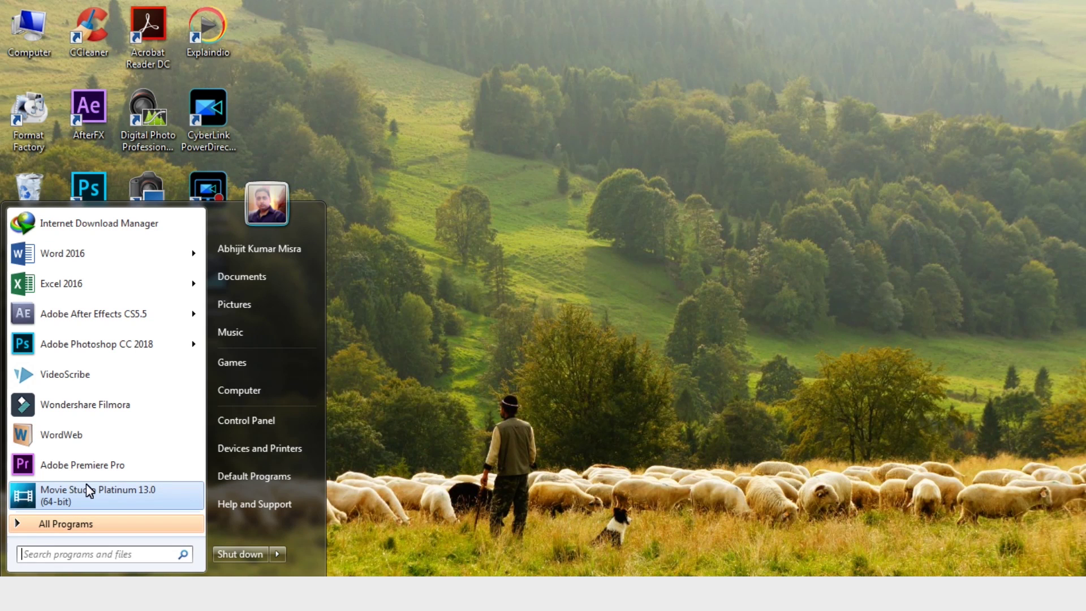
{"action": "left_click", "coordinate": [231, 427]}
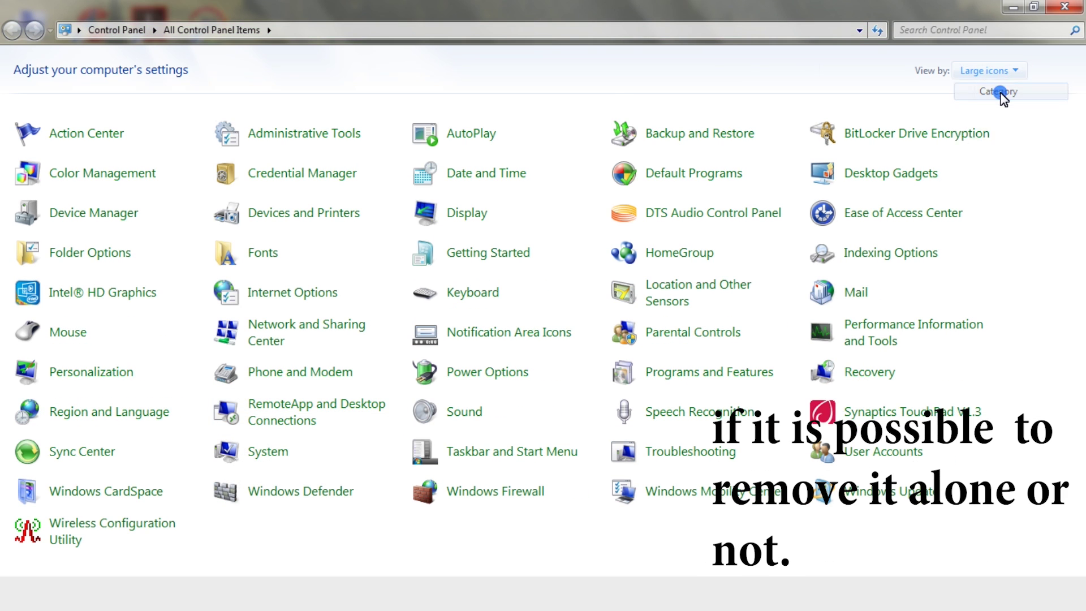
{"action": "left_click", "coordinate": [999, 91]}
{"action": "left_click", "coordinate": [339, 336]}
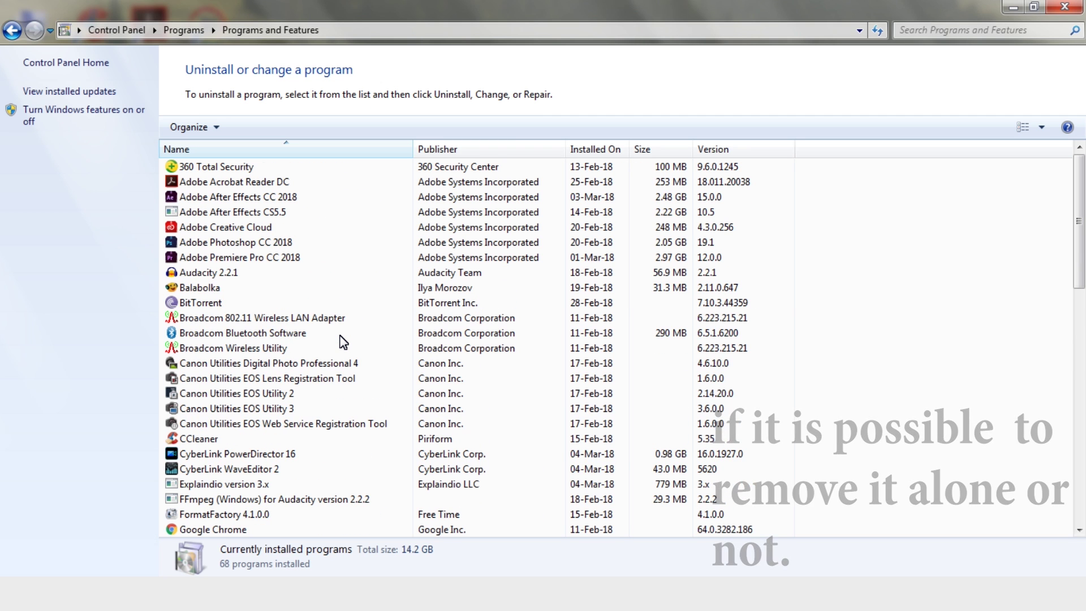
Try to uninstall Adobe Creative Cloud from the installed programs list, and close the Programs and Features window
{"action": "left_click", "coordinate": [222, 233]}
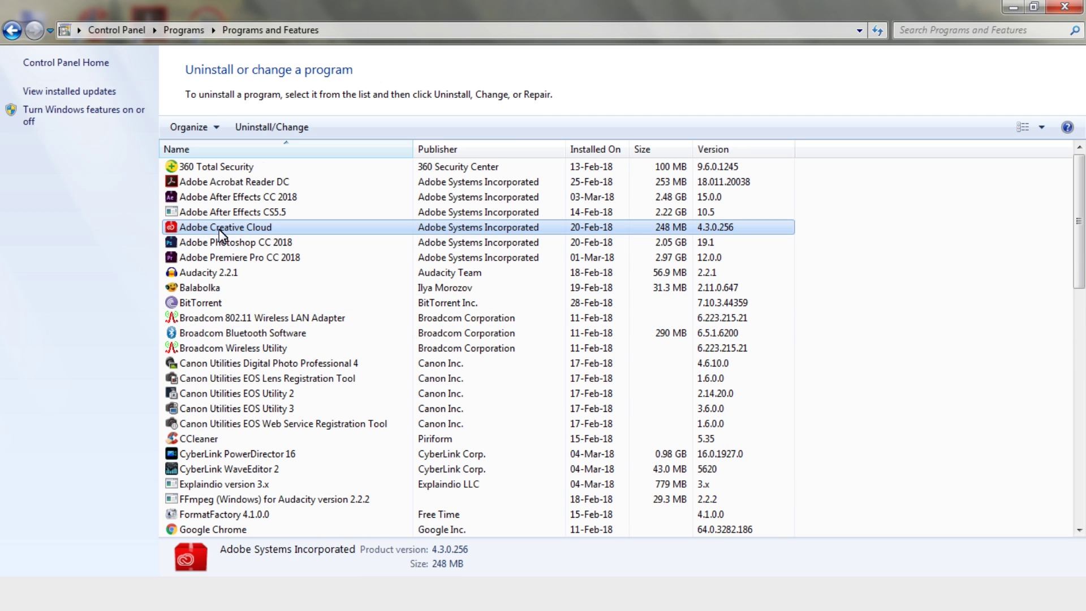
{"action": "left_click", "coordinate": [272, 128]}
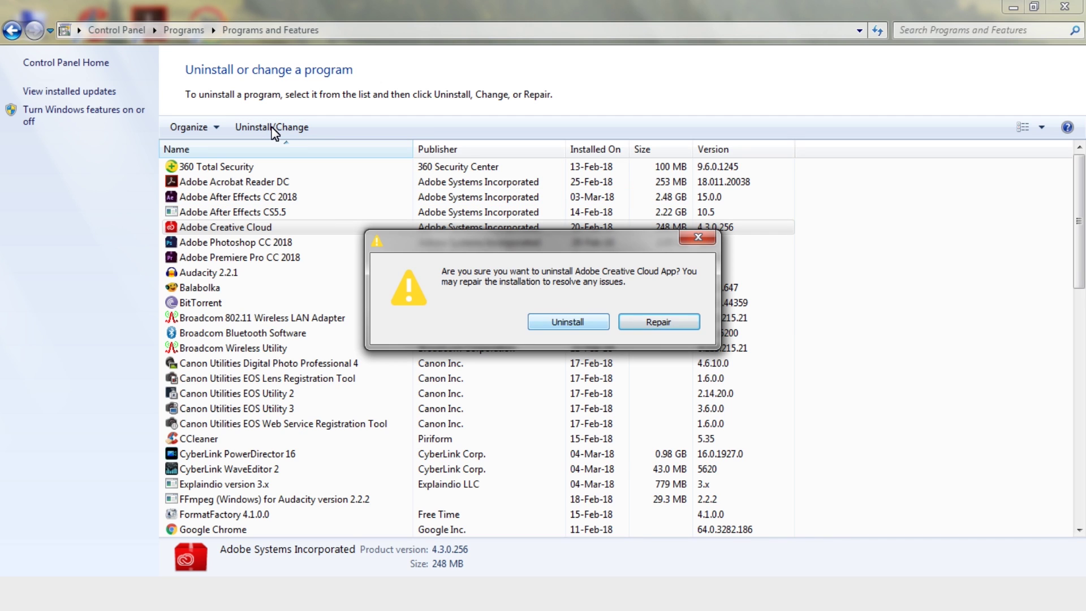
{"action": "key", "text": "Return"}
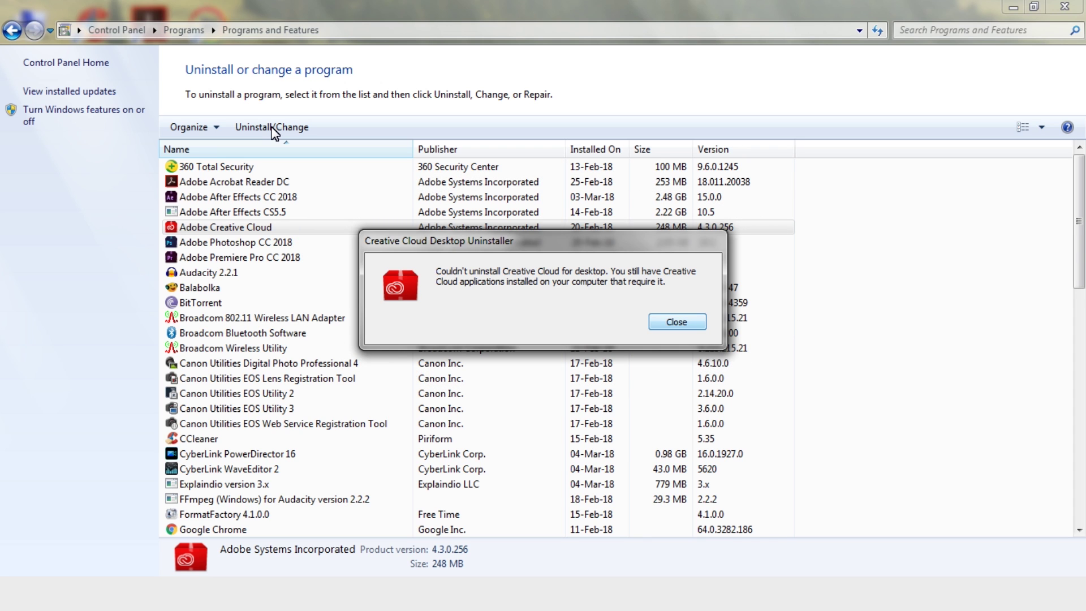
{"action": "left_click", "coordinate": [679, 324]}
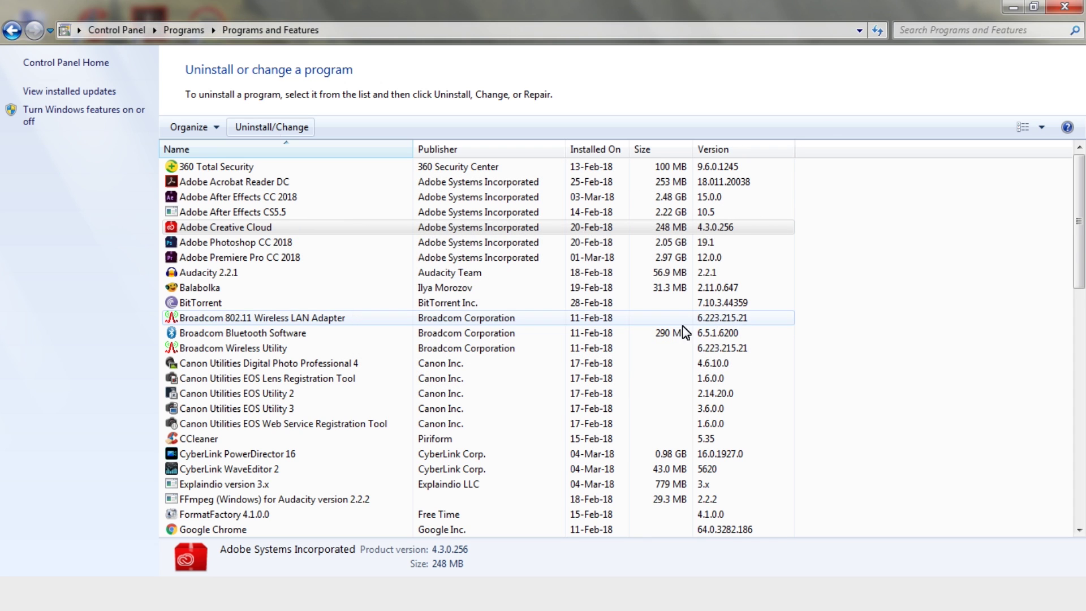
{"action": "left_click", "coordinate": [1065, 8]}
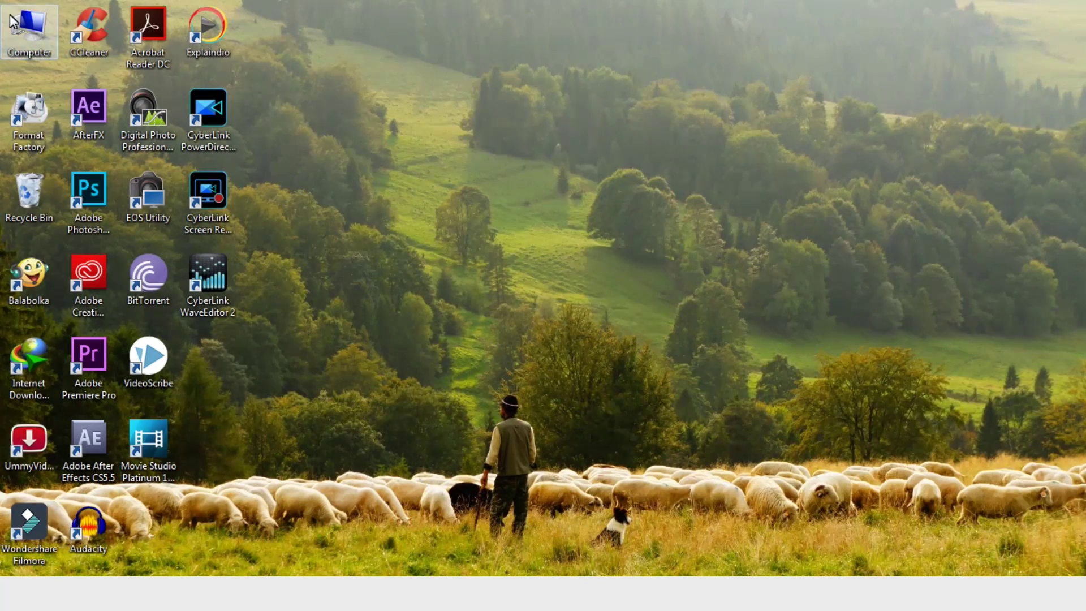
Open the Creative Cloud Uninstaller ZIP archive from the Software\Adobe Inc folder on Local Disk (D:)
{"action": "double_click", "coordinate": [26, 38]}
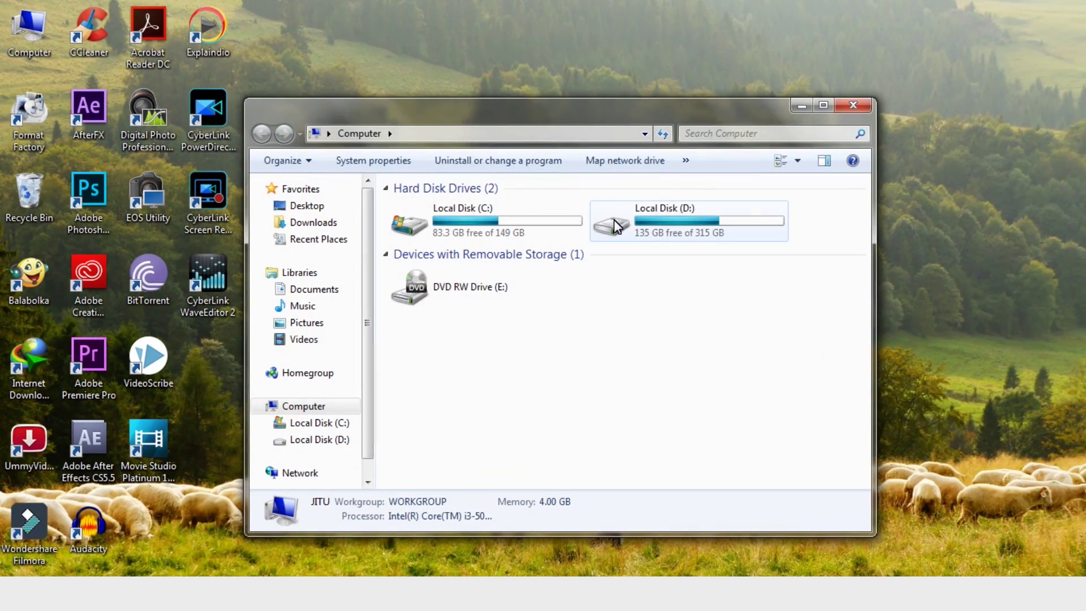
{"action": "double_click", "coordinate": [617, 226]}
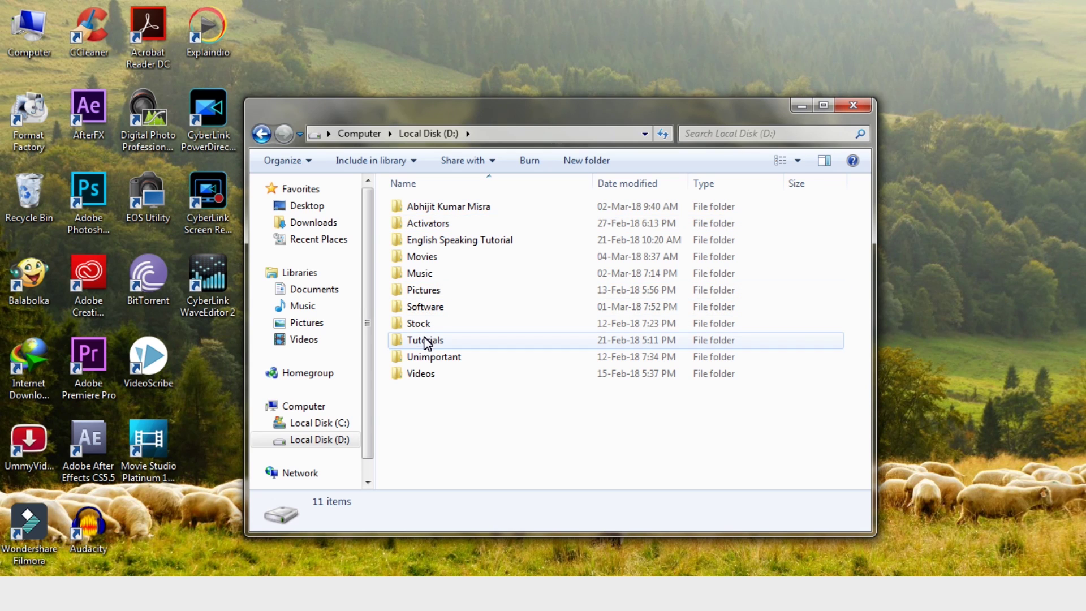
{"action": "double_click", "coordinate": [425, 306]}
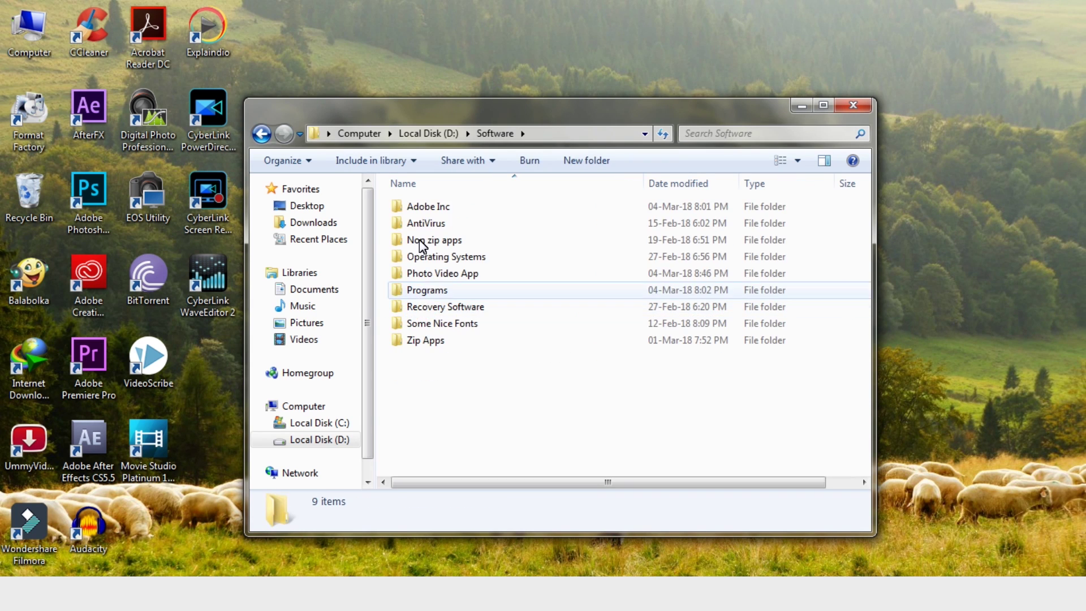
{"action": "double_click", "coordinate": [425, 207]}
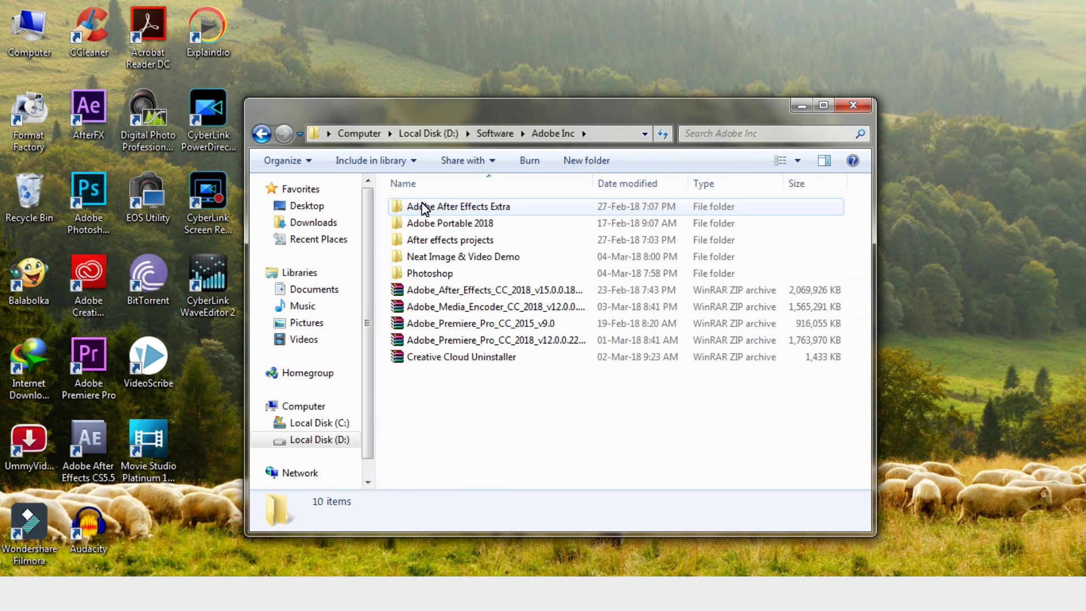
{"action": "left_click", "coordinate": [434, 357]}
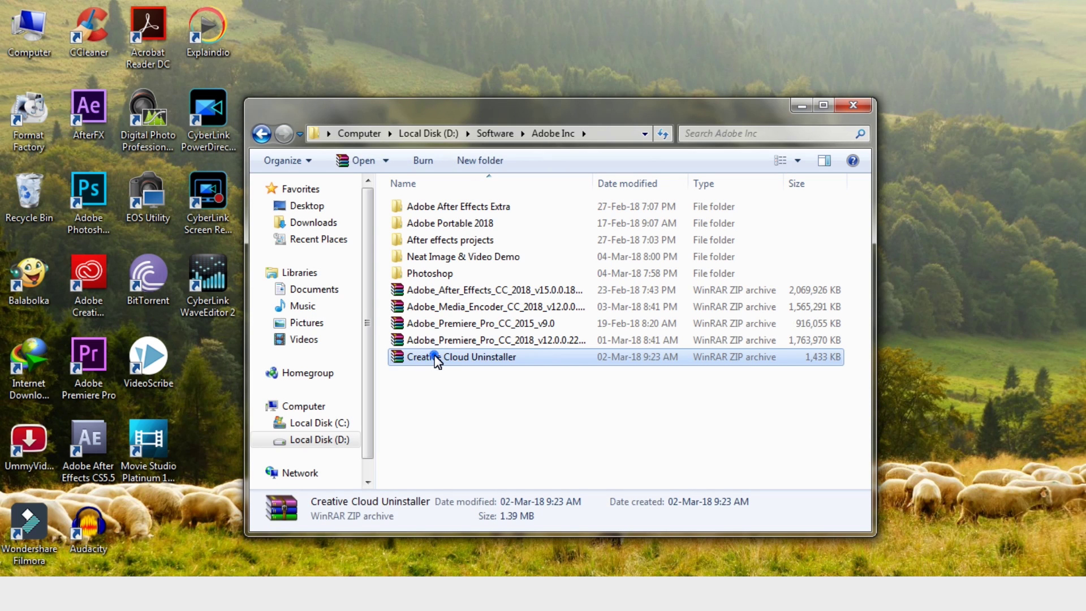
{"action": "double_click", "coordinate": [436, 357]}
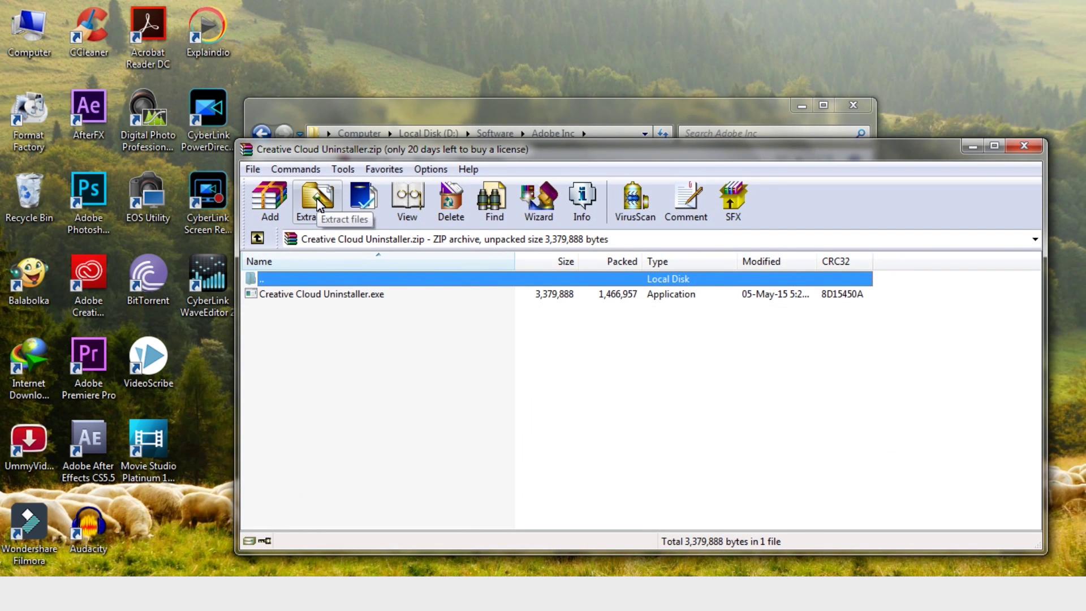
Extract the Creative Cloud Uninstaller archive to the Desktop and close the WinRAR and folder windows
{"action": "left_click", "coordinate": [317, 201]}
{"action": "left_click", "coordinate": [676, 260]}
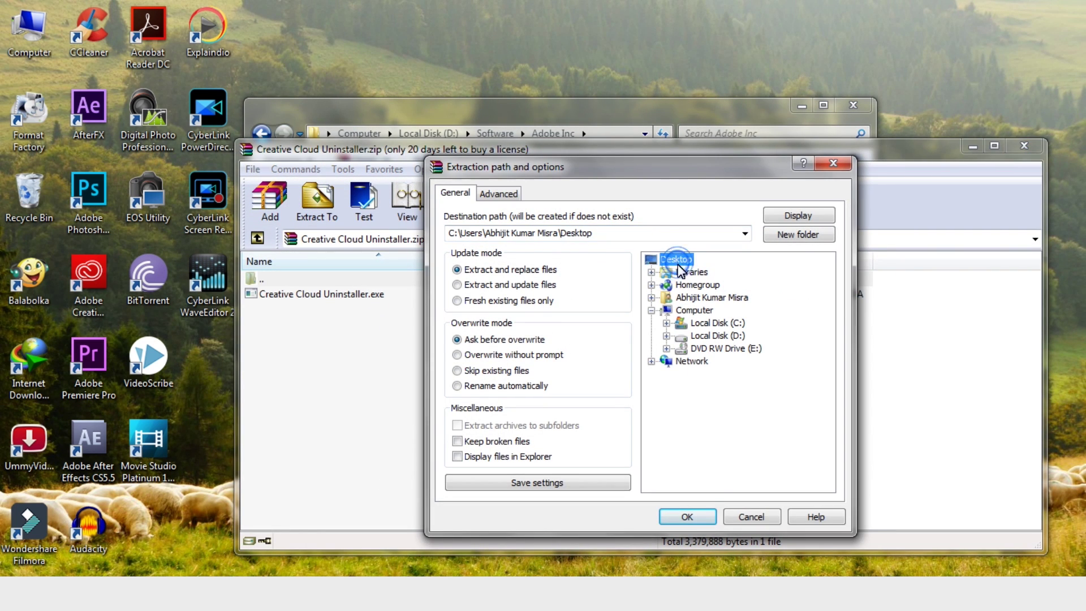
{"action": "left_click", "coordinate": [688, 521]}
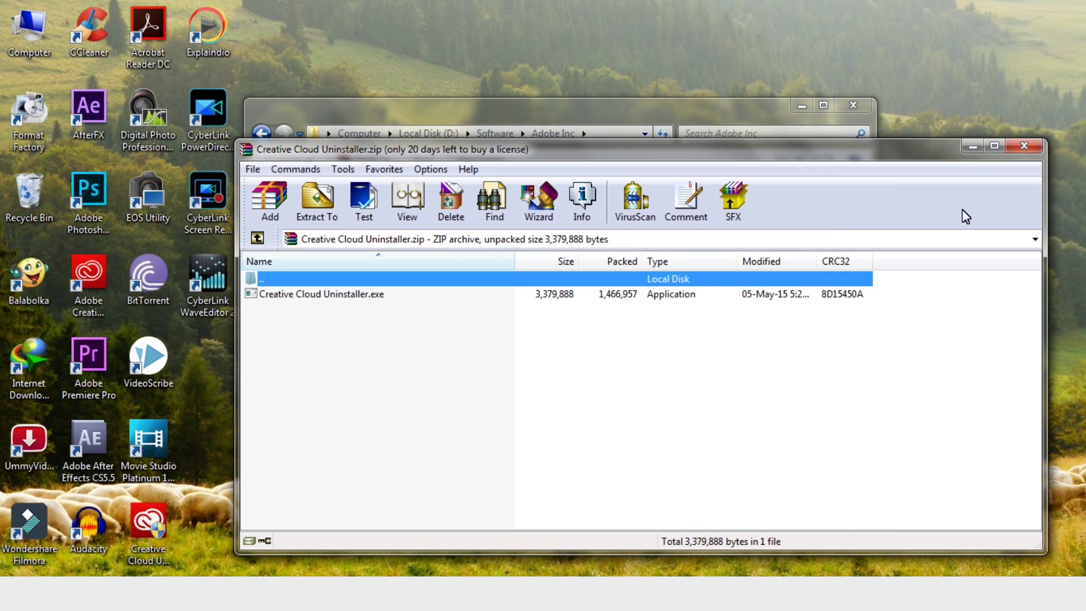
{"action": "left_click", "coordinate": [1024, 149]}
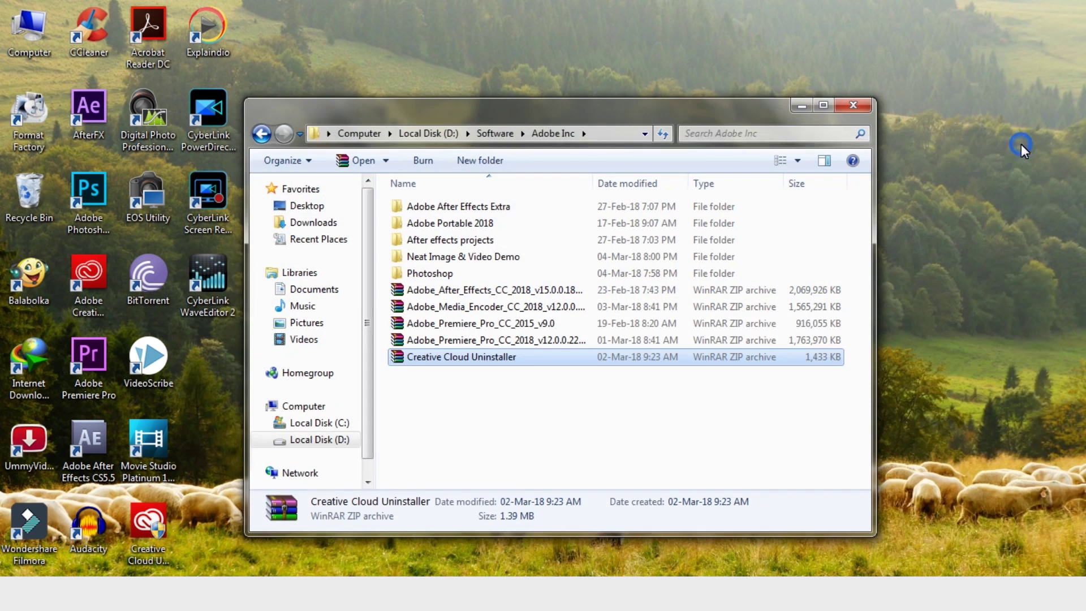
{"action": "left_click", "coordinate": [853, 105]}
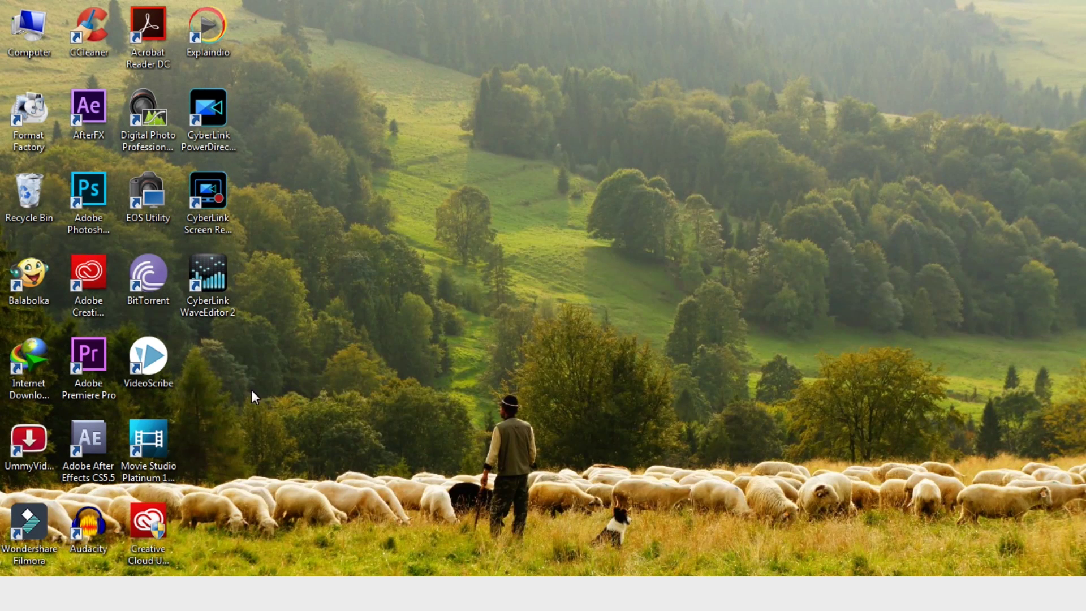
Try to uninstall Creative Cloud desktop by running the extracted uninstaller as administrator, and check the background apps in the notification area
{"action": "right_click", "coordinate": [151, 517]}
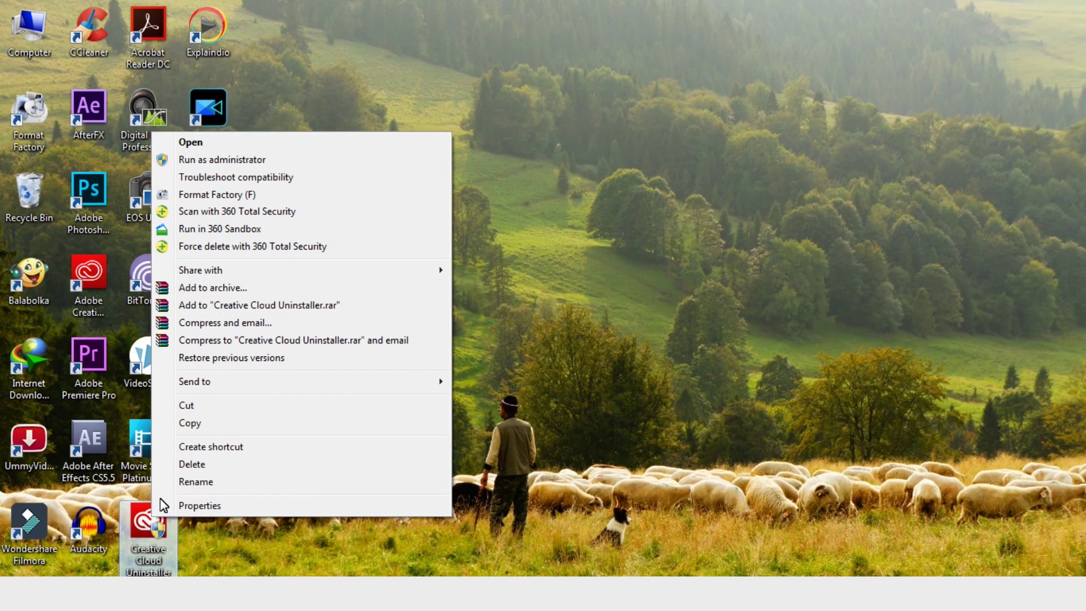
{"action": "left_click", "coordinate": [277, 161]}
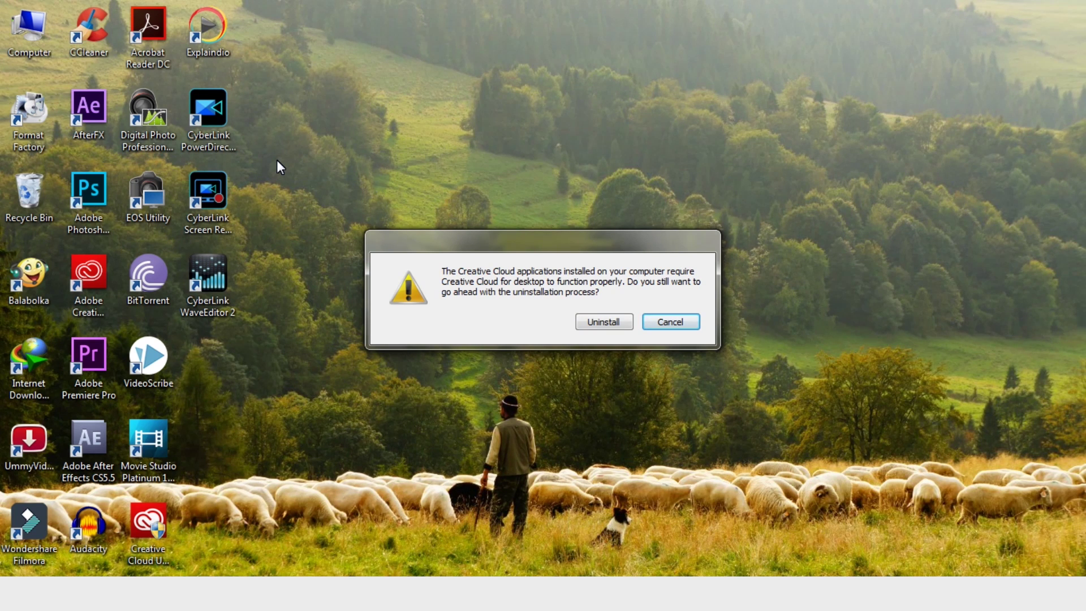
{"action": "key", "text": "Return"}
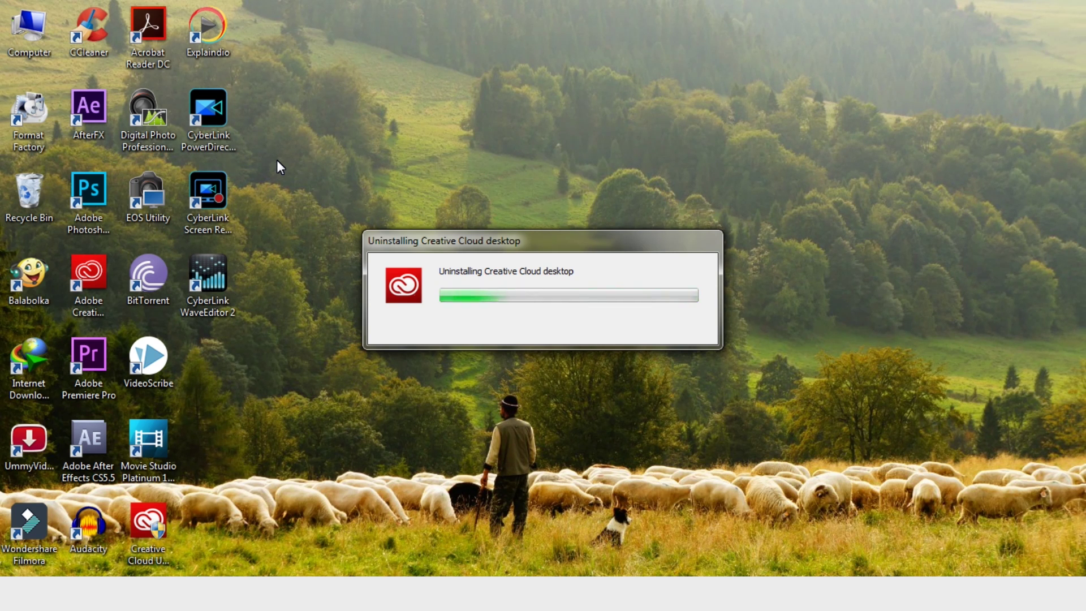
{"action": "left_click", "coordinate": [922, 594]}
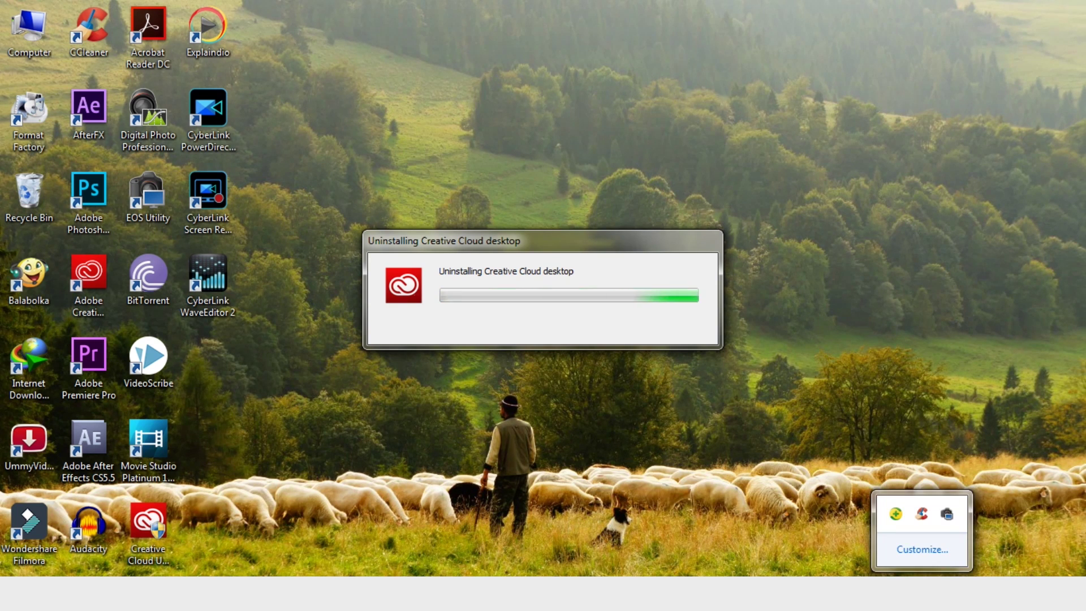
{"action": "left_click", "coordinate": [691, 513]}
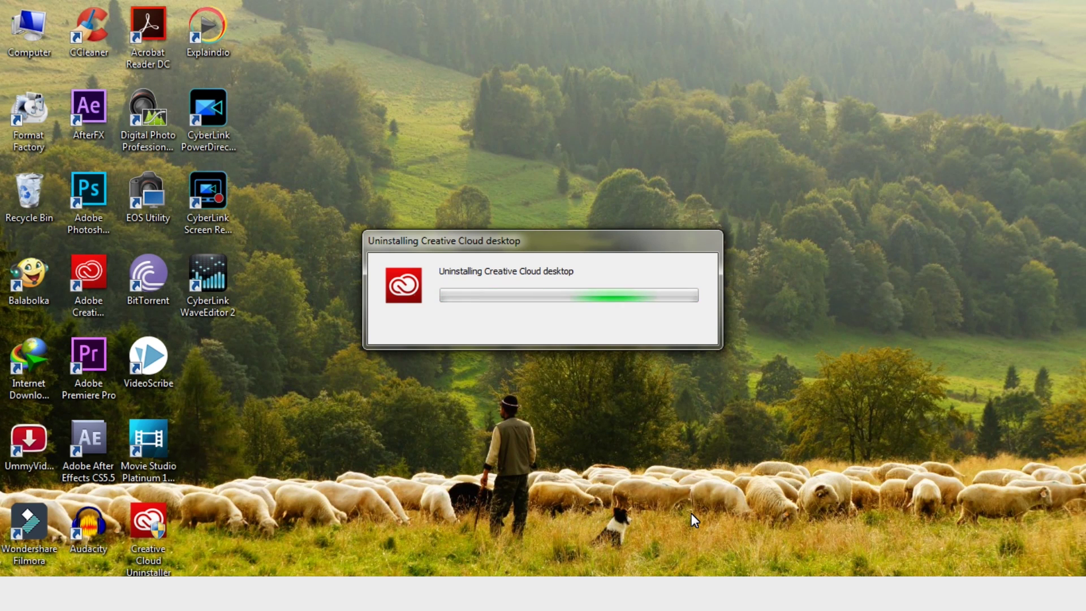
Run msconfig to open System Configuration and show its list of startup items
{"action": "key", "text": "super+r"}
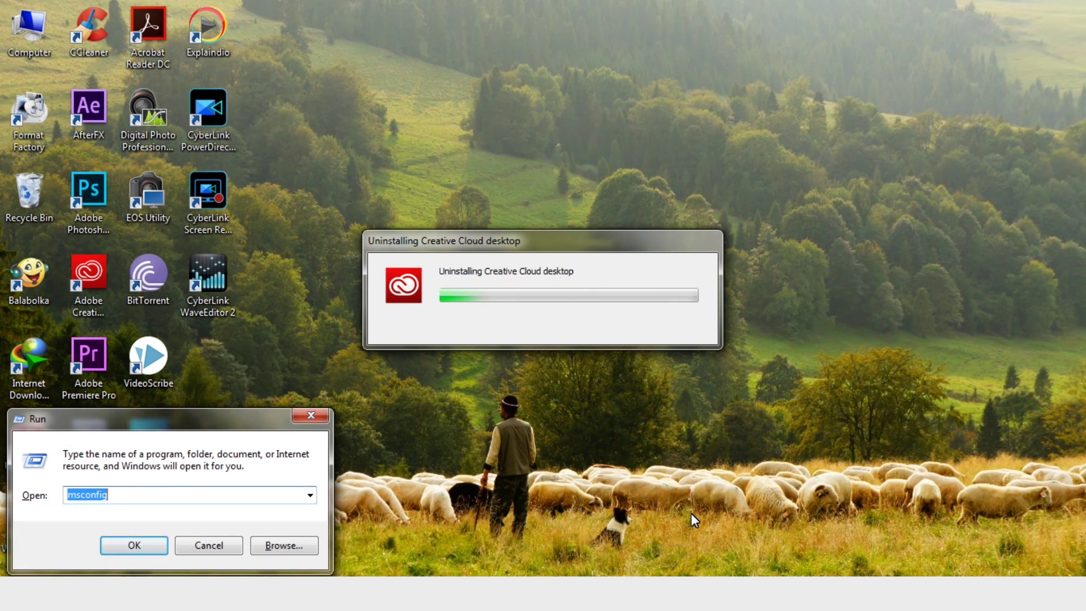
{"action": "key", "text": "Return"}
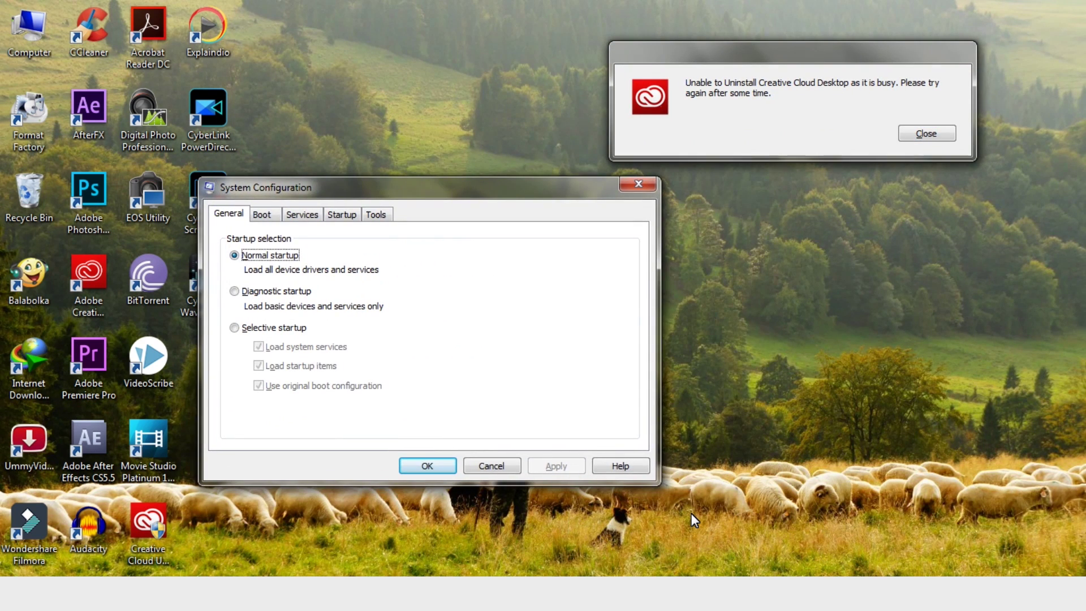
{"action": "key", "text": "ctrl+Tab"}
{"action": "key", "text": "ctrl+Tab"}
{"action": "key", "text": "ctrl+Tab"}
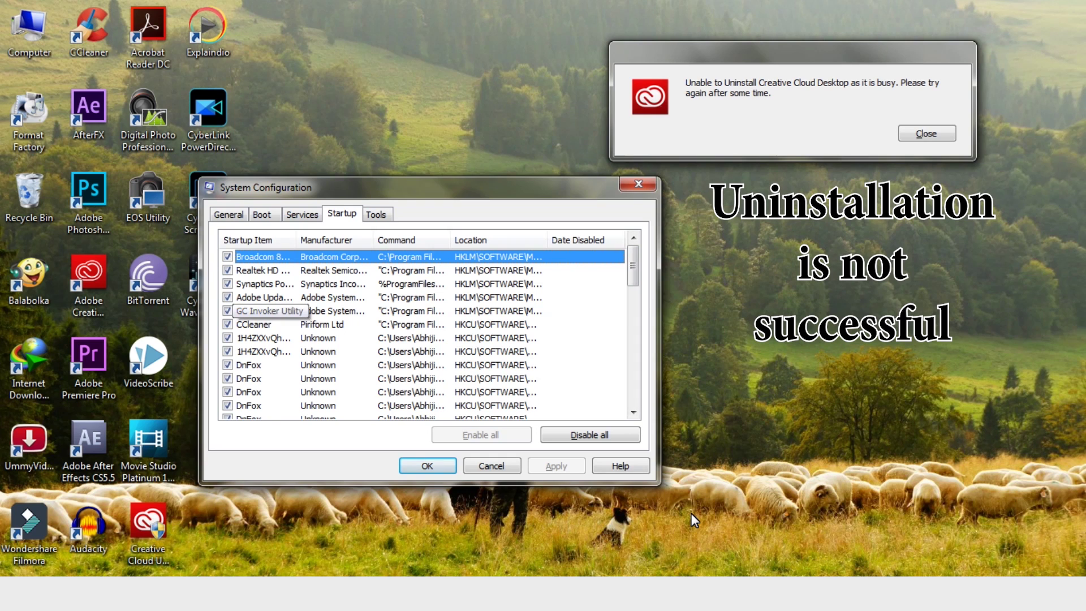
Disable the Adobe update and GC Invoker Utility startup items, apply the change, exit without restarting, and dismiss the uninstaller message
{"action": "left_click", "coordinate": [227, 311]}
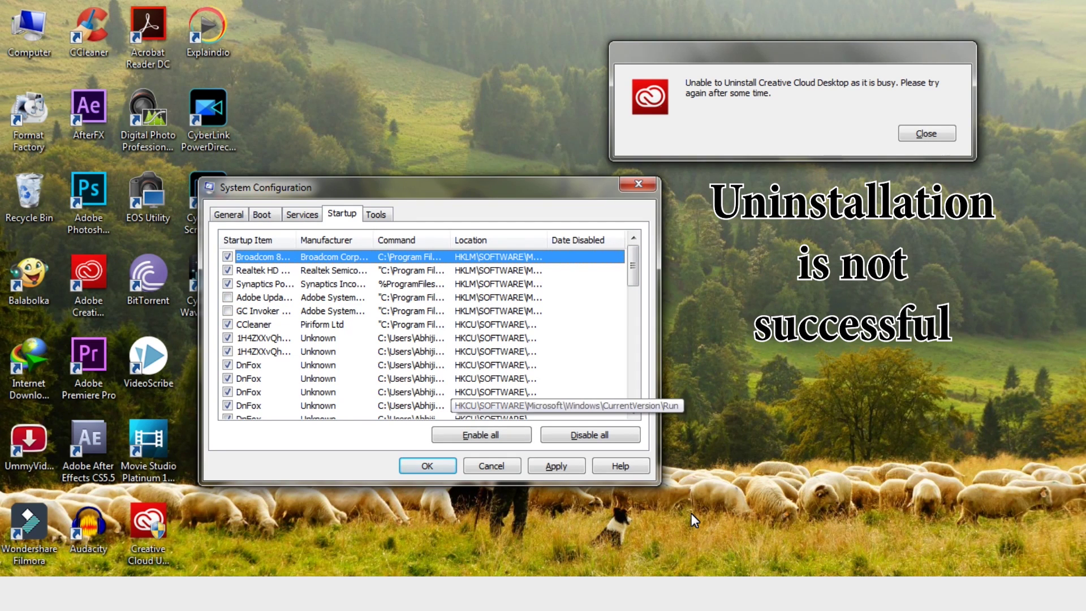
{"action": "left_click", "coordinate": [556, 466]}
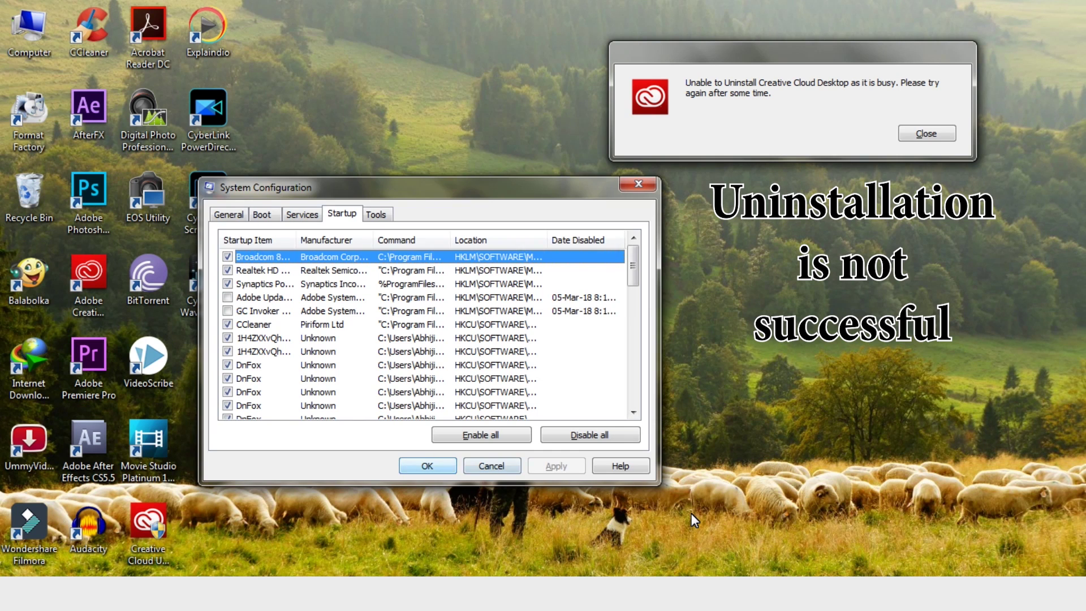
{"action": "left_click", "coordinate": [427, 465]}
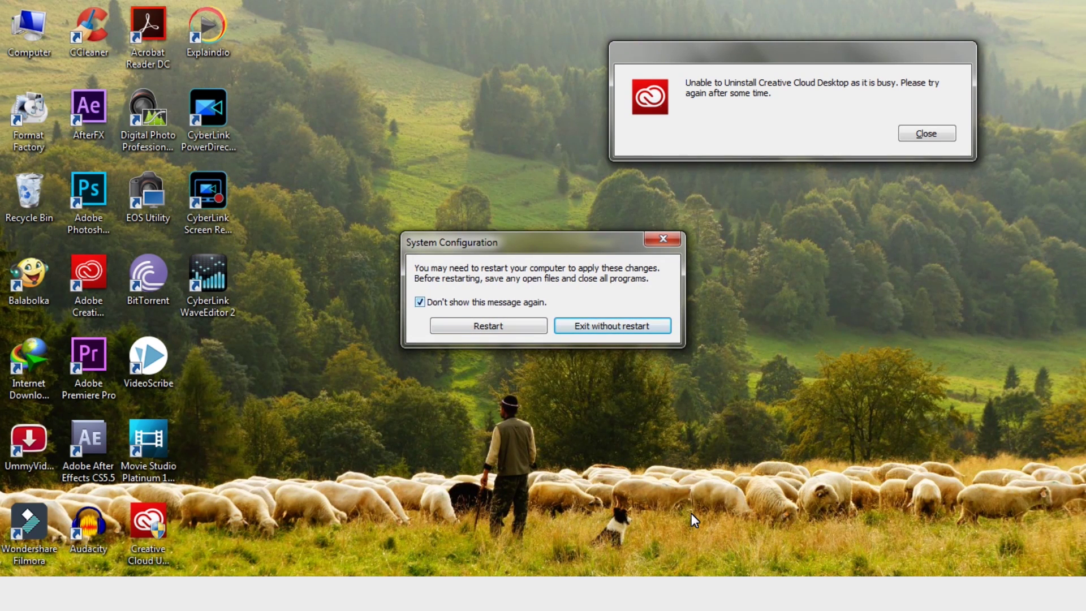
{"action": "key", "text": "Return"}
{"action": "key", "text": "Return"}
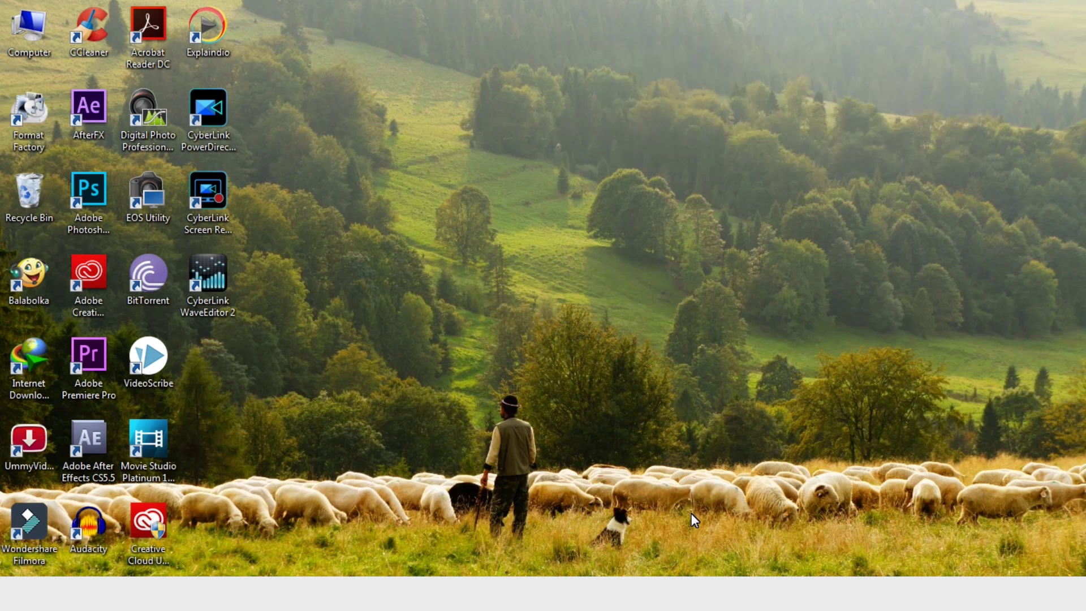